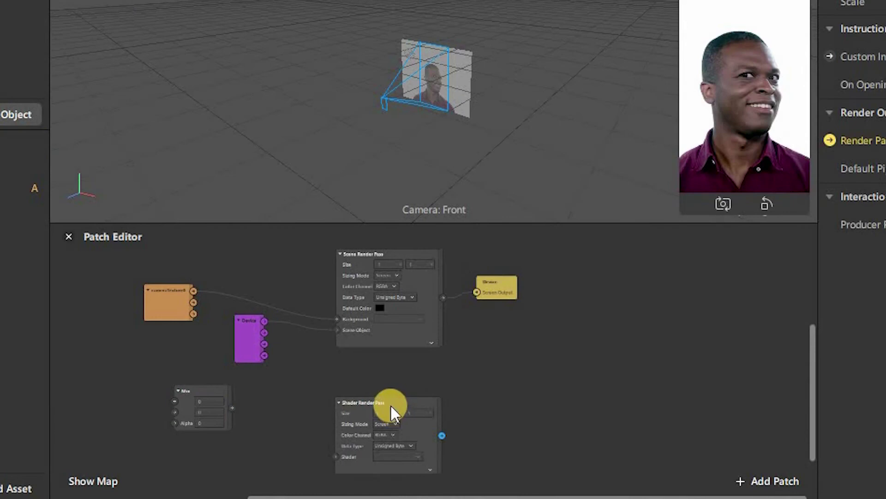
# - Arrange the Mix patch just before the Shader Render Pass patch, below the Scene Render Pass chain
pyautogui.moveTo(384, 403); pyautogui.dragTo(317, 398)
pyautogui.moveTo(200, 397); pyautogui.dragTo(220, 429)
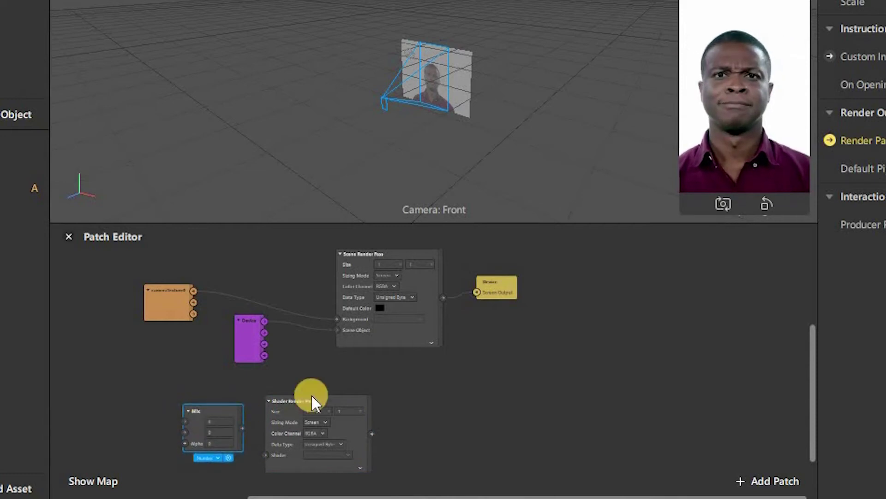
pyautogui.moveTo(314, 401); pyautogui.dragTo(373, 405)
pyautogui.moveTo(215, 411); pyautogui.dragTo(280, 410)
# - Add a Delay Frame patch and place it just after the Shader Render Pass patch
pyautogui.doubleClick(505, 432)
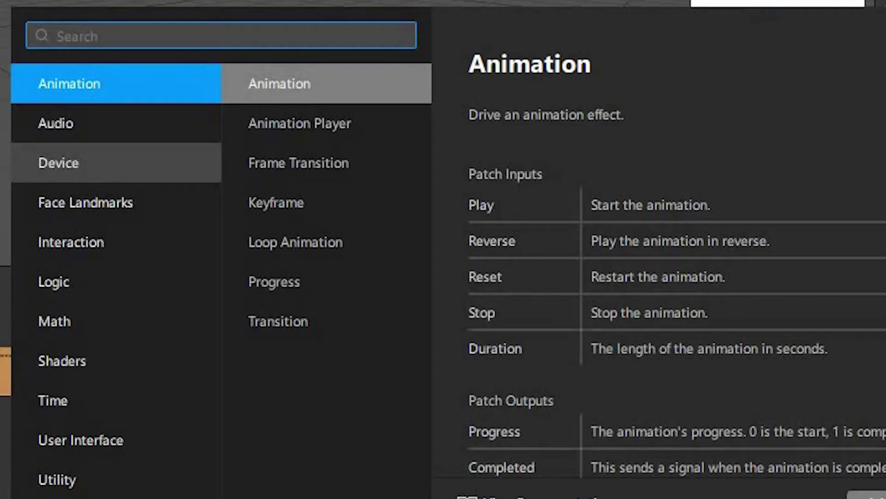
pyautogui.write('delay')
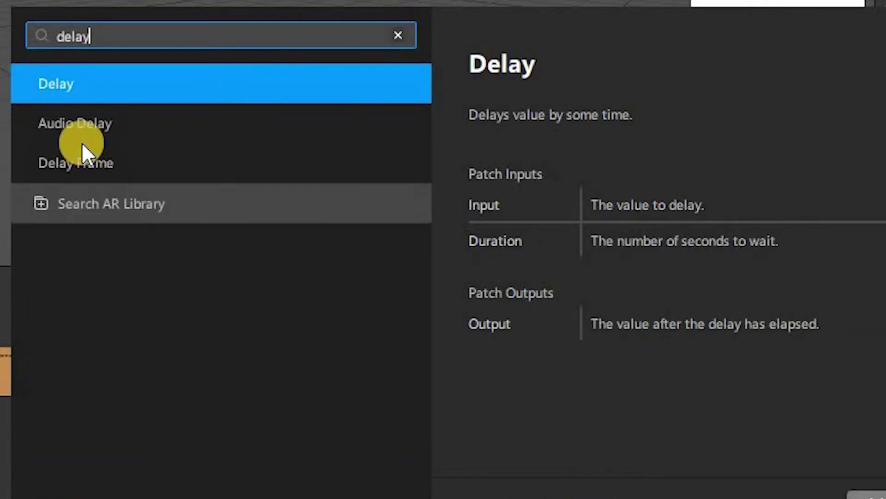
pyautogui.click(93, 167)
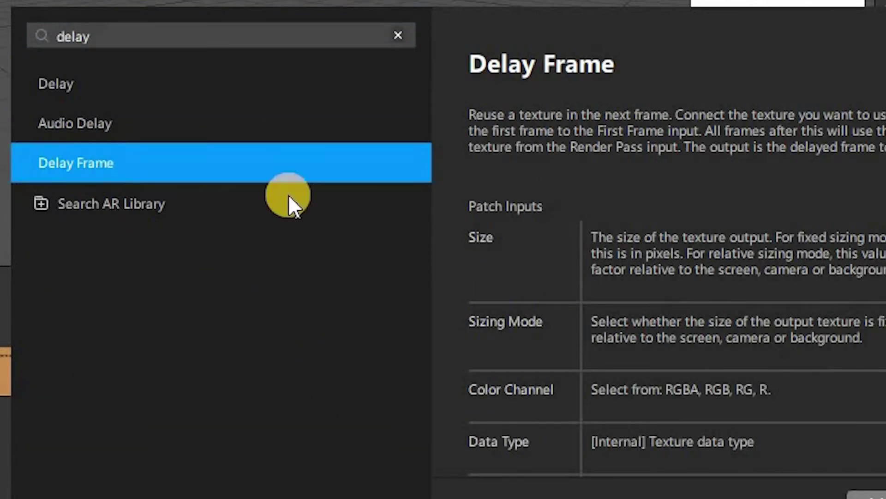
pyautogui.doubleClick(187, 174)
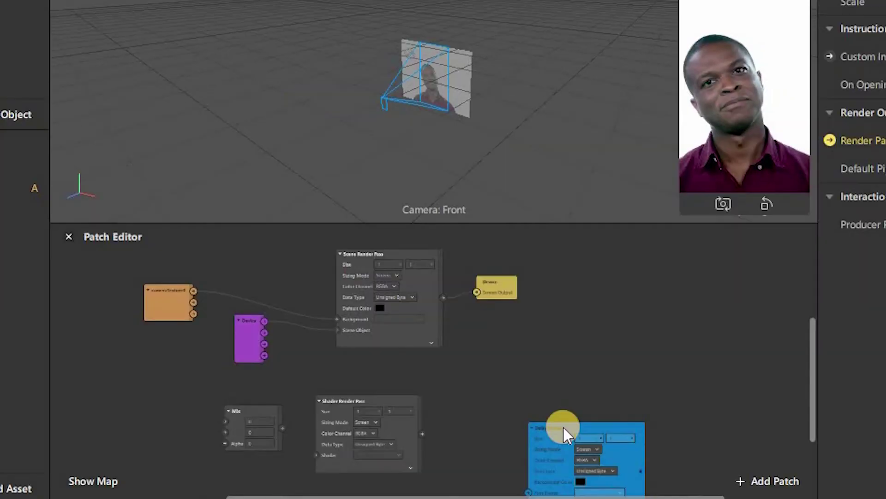
pyautogui.moveTo(563, 425); pyautogui.dragTo(505, 370)
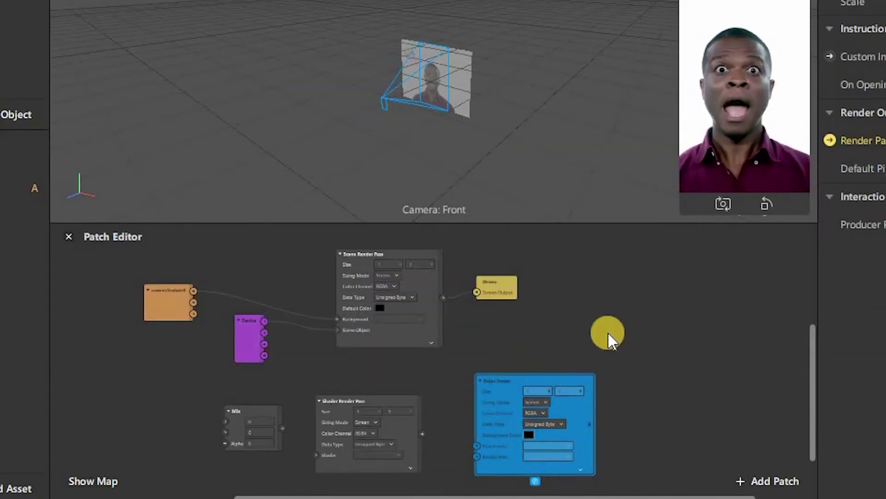
# - Add a Receiver patch in the empty space ahead of the Mix patch
pyautogui.scroll(-3, 406, 376)
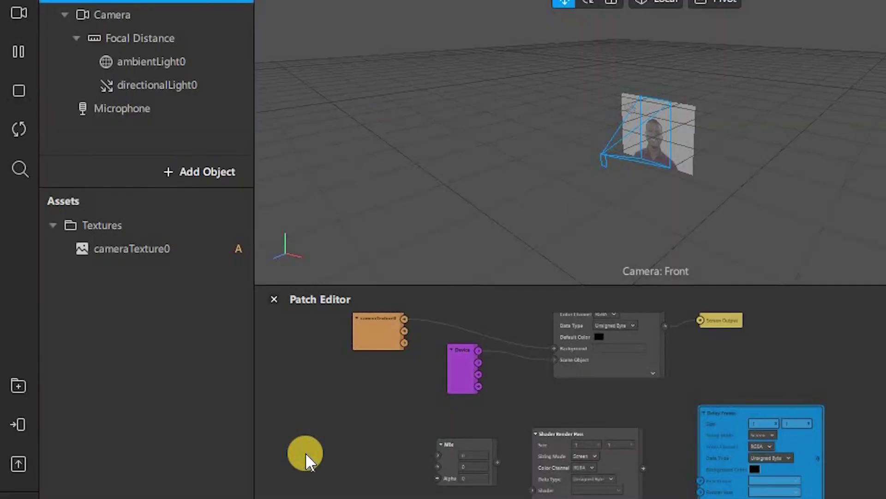
pyautogui.rightClick(95, 387)
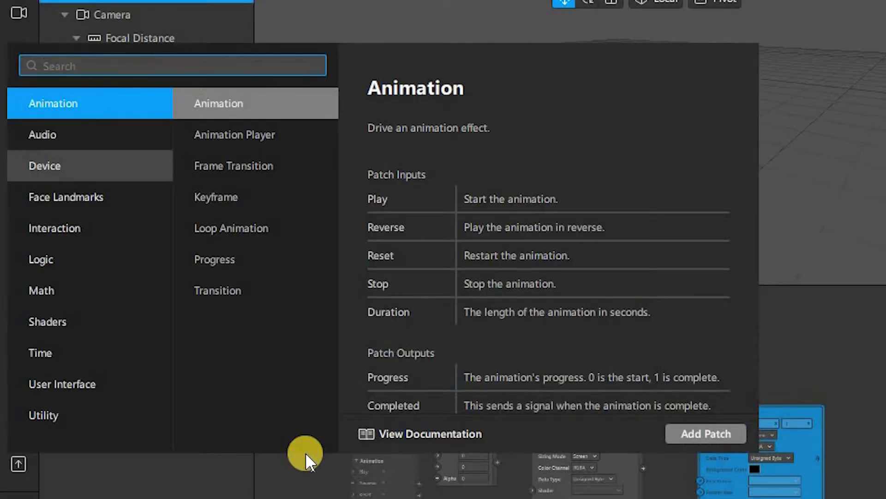
pyautogui.write('rece')
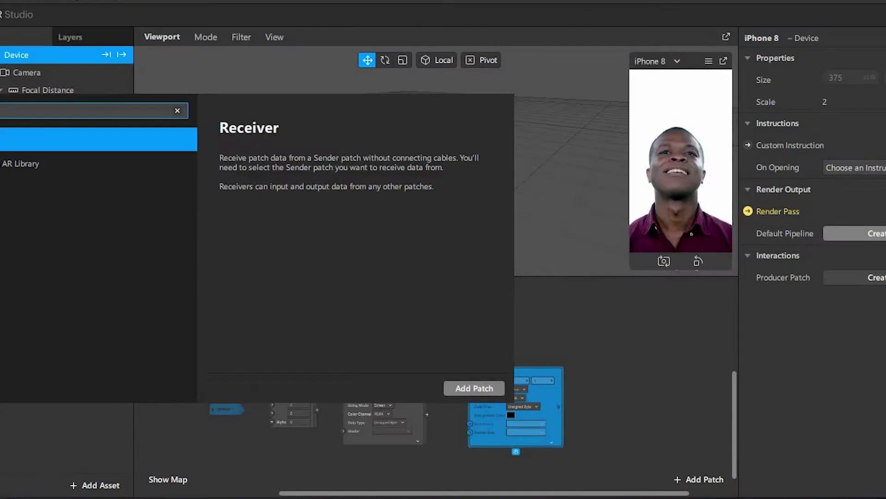
pyautogui.click(706, 433)
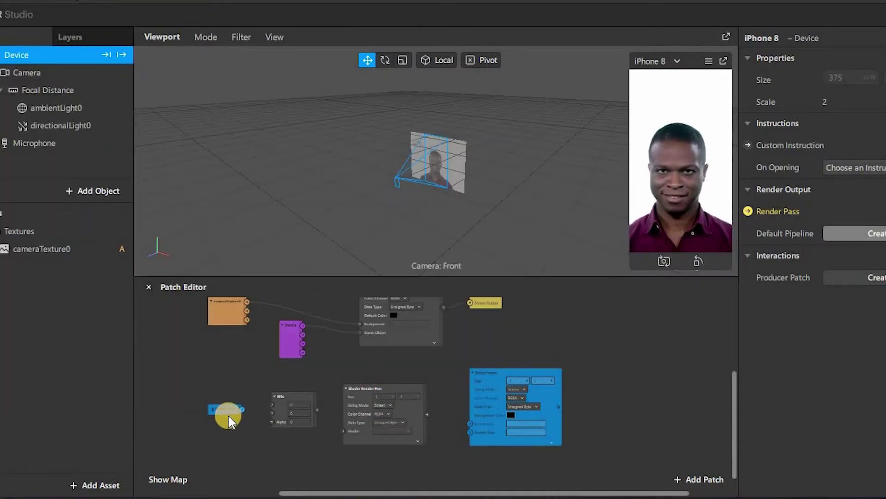
# - Set the Receiver's source to Delay Frame and reposition it ahead of the Mix patch
pyautogui.scroll(5, 231, 418)
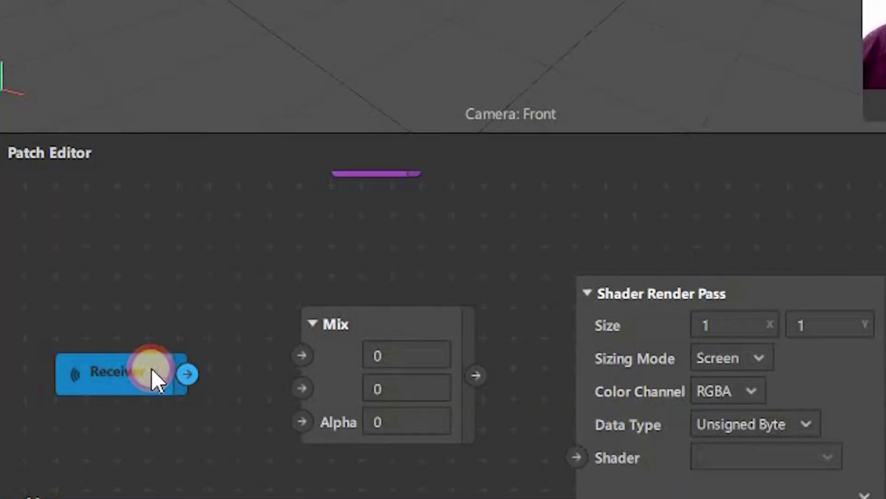
pyautogui.click(243, 410)
pyautogui.click(270, 445)
pyautogui.moveTo(243, 418); pyautogui.dragTo(226, 390)
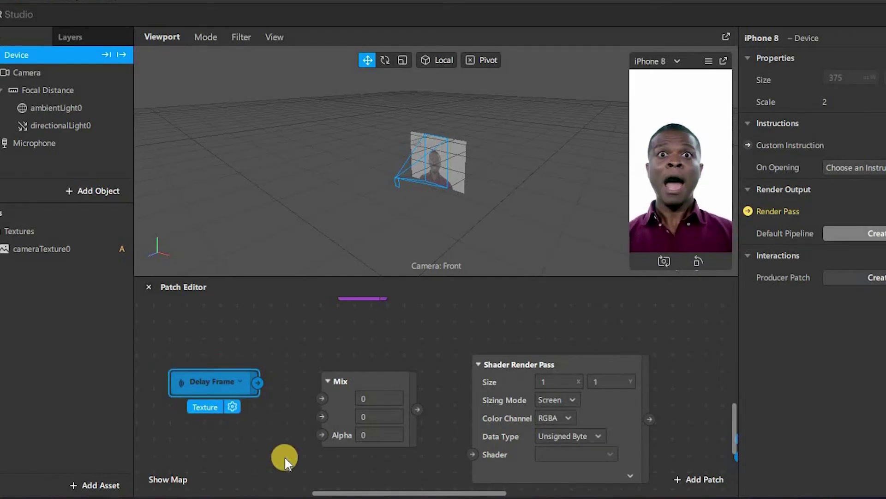
# - Connect the Delay Frame receiver's output to the second input of the Mix patch
pyautogui.scroll(-5, 285, 456)
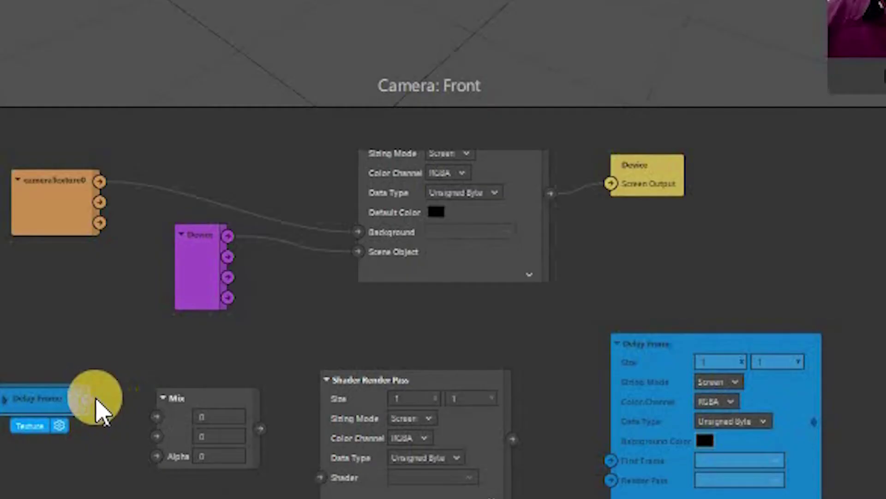
pyautogui.moveTo(271, 418); pyautogui.dragTo(306, 438)
pyautogui.moveTo(159, 443); pyautogui.dragTo(161, 445)
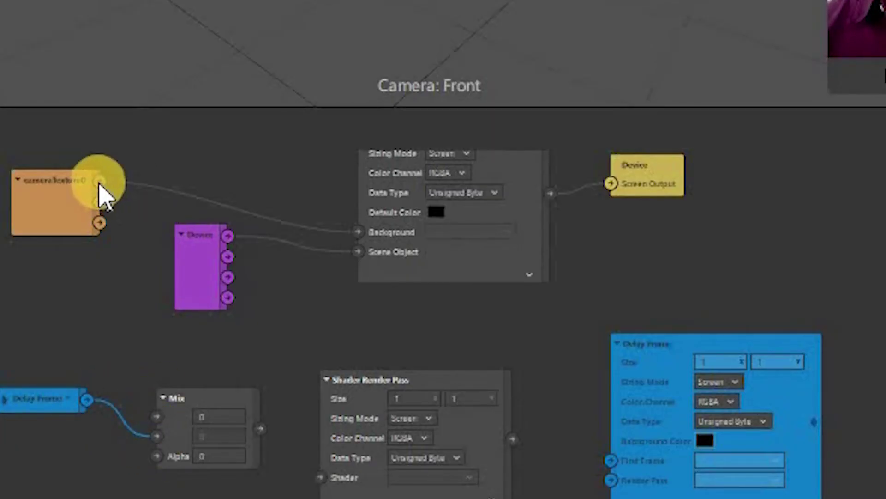
# - Connect cameraTexture0's first output to the first Mix input, and the Mix output to the Shader Render Pass's Shader input
pyautogui.moveTo(100, 181); pyautogui.dragTo(159, 418)
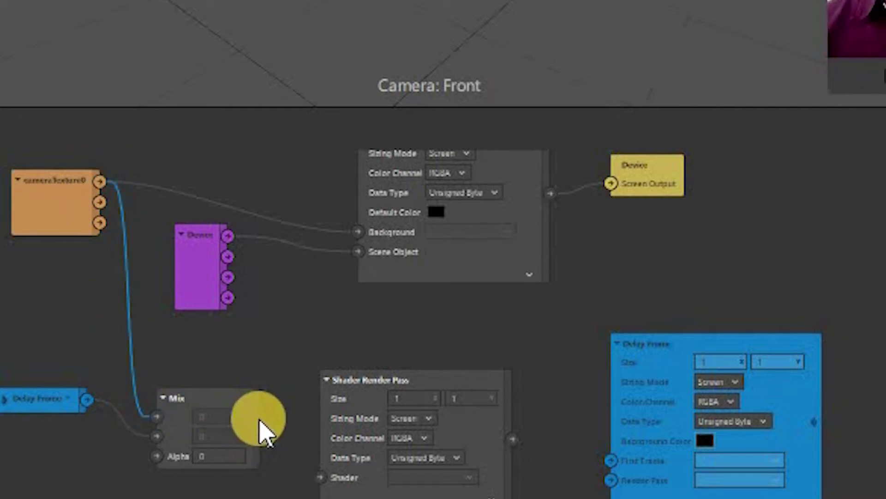
pyautogui.moveTo(259, 429); pyautogui.dragTo(320, 477)
# - Connect the Shader Render Pass to the Delay Frame's Render Pass input and cameraTexture0's first output to its First Frame input
pyautogui.moveTo(507, 450); pyautogui.dragTo(611, 480)
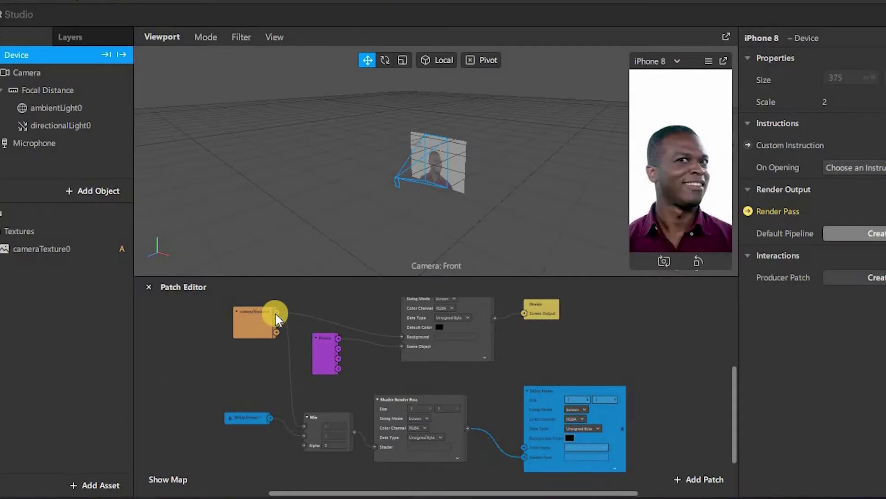
pyautogui.moveTo(99, 181); pyautogui.dragTo(600, 463)
pyautogui.moveTo(518, 447); pyautogui.dragTo(527, 454)
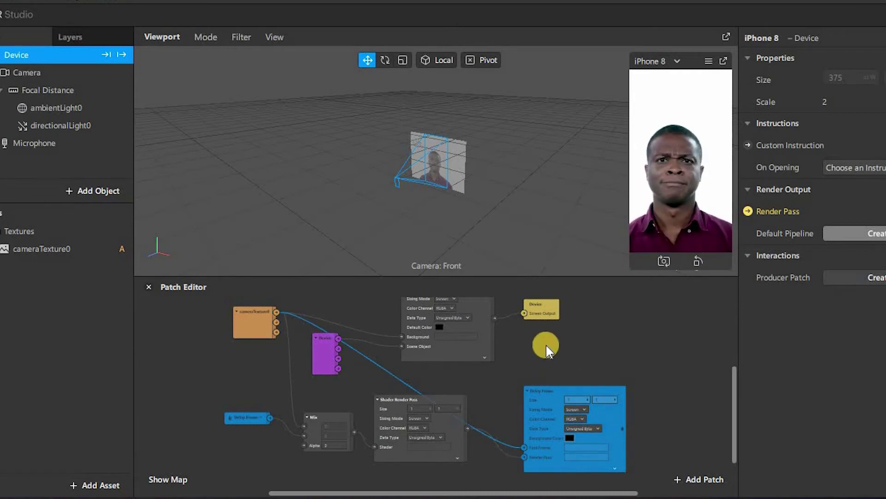
# - Add a Loop Animation patch to the patch graph
pyautogui.rightClick(498, 381)
pyautogui.write('loop')
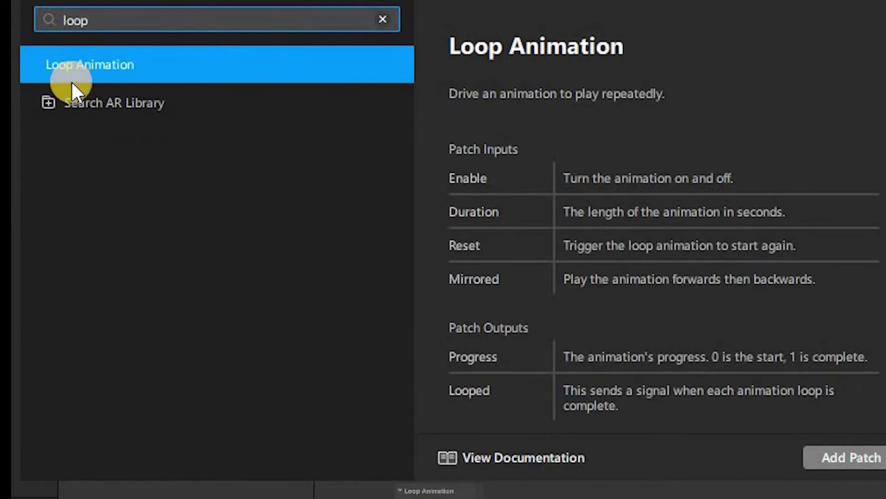
pyautogui.doubleClick(73, 76)
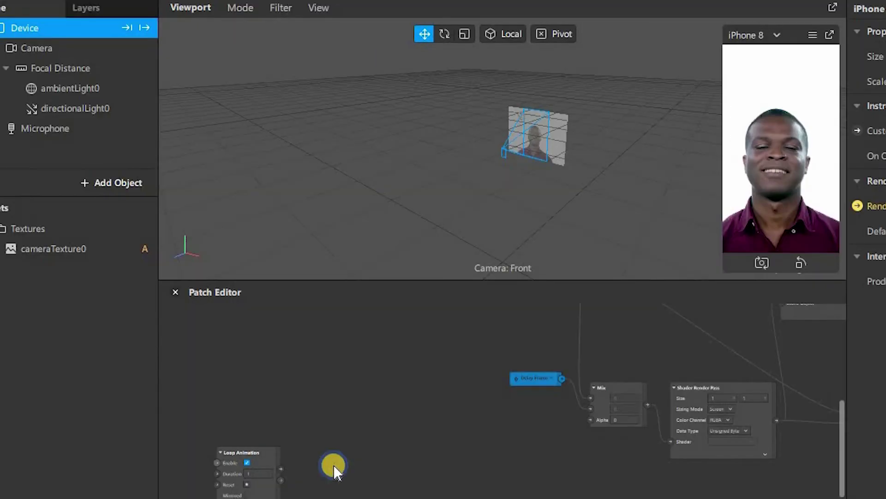
# - Add a Multiply patch and place it beside the Loop Animation patch
pyautogui.doubleClick(333, 465)
pyautogui.write('mul')
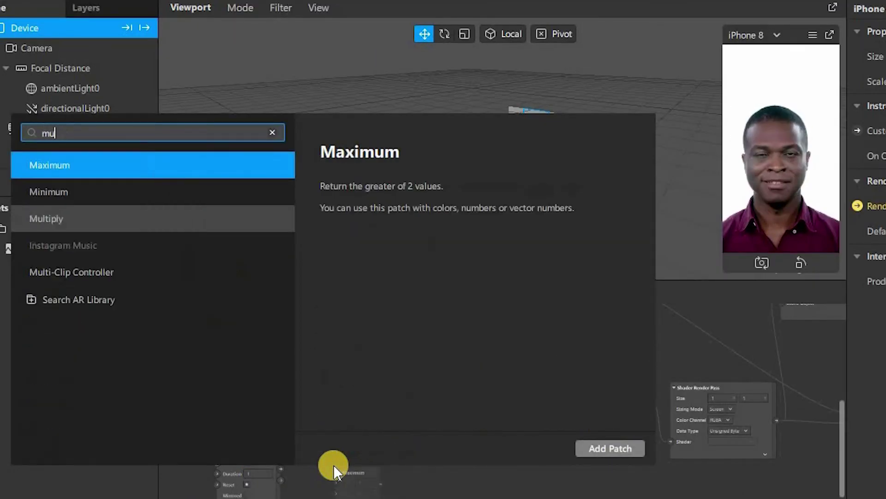
pyautogui.click(54, 172)
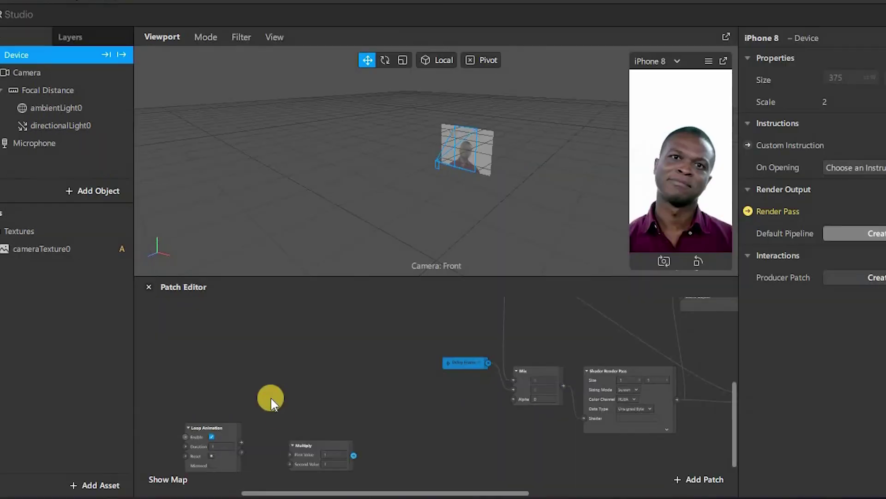
pyautogui.moveTo(302, 446); pyautogui.dragTo(271, 422)
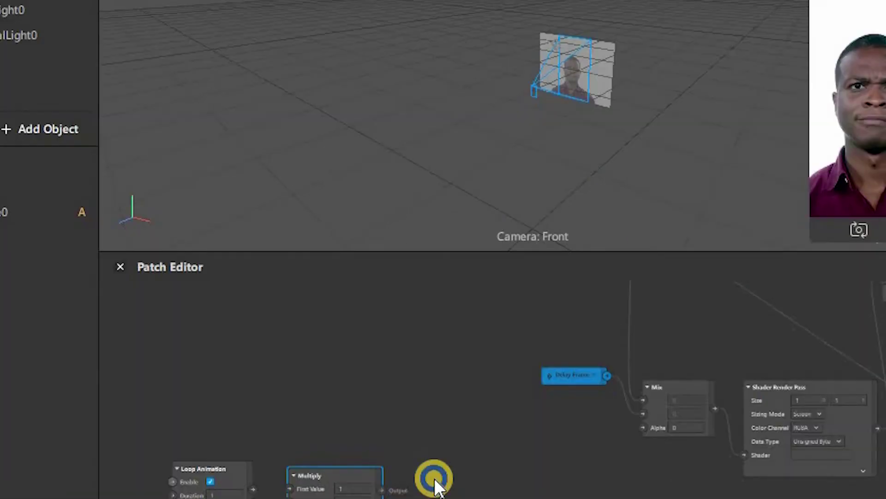
# - Add a Floor patch and line it up after the Multiply patch
pyautogui.doubleClick(434, 485)
pyautogui.write('floo')
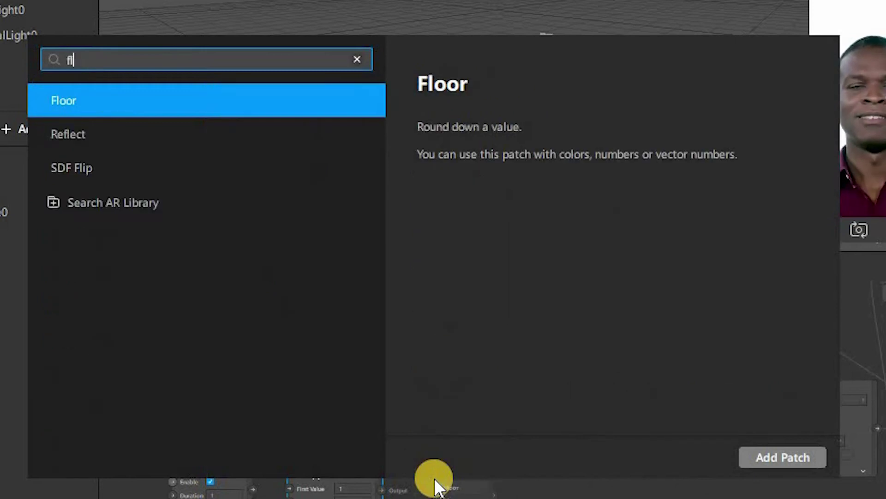
pyautogui.click(82, 99)
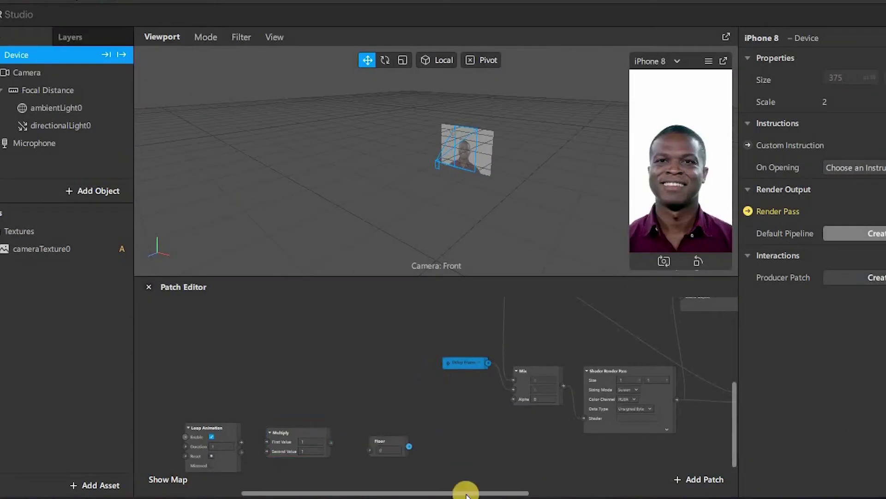
pyautogui.moveTo(386, 433); pyautogui.dragTo(368, 424)
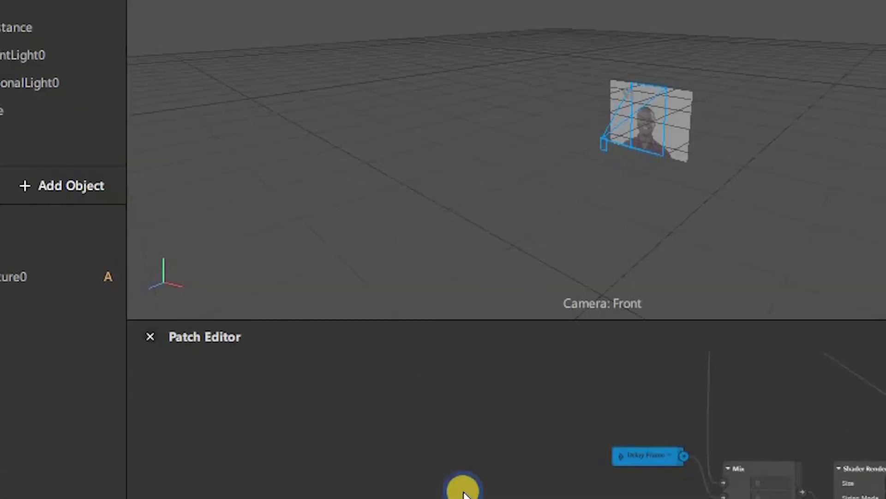
# - Add a Modulo patch and line it up after the Floor patch
pyautogui.doubleClick(358, 381)
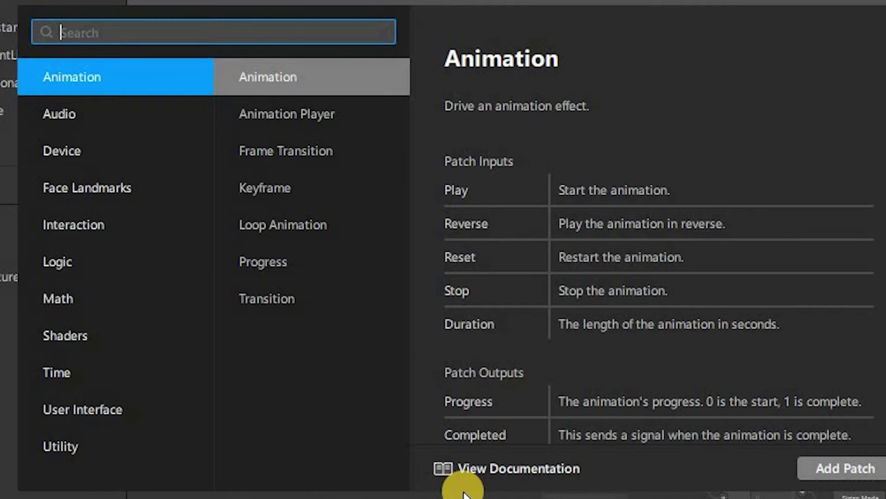
pyautogui.write('MODU')
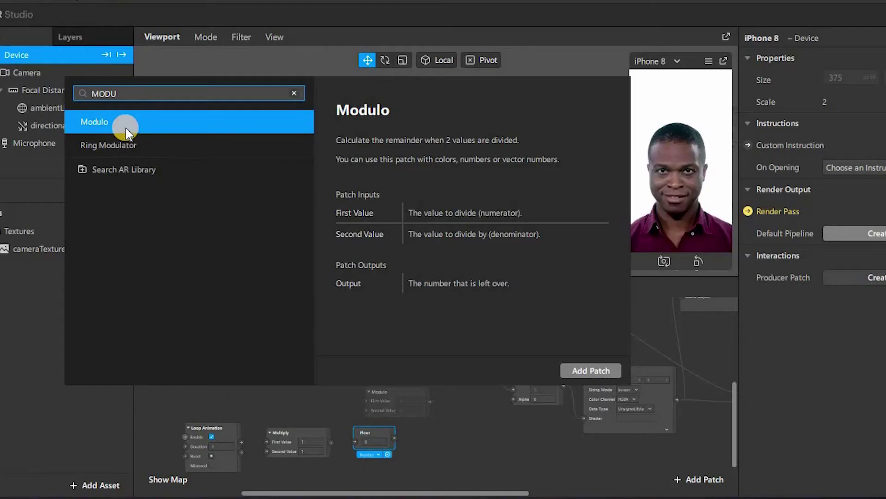
pyautogui.click(108, 87)
pyautogui.moveTo(386, 384); pyautogui.dragTo(442, 432)
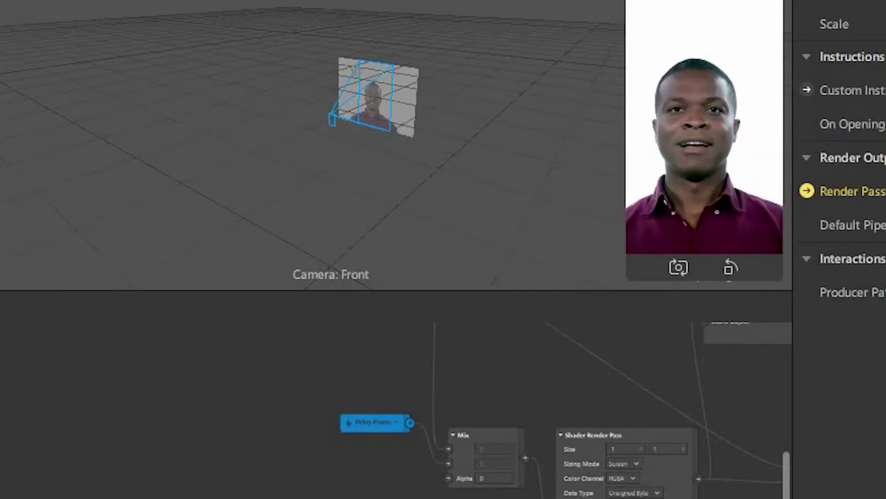
# - Add an Equals patch after the Modulo patch, below the Shader Render Pass
pyautogui.rightClick(537, 433)
pyautogui.write('eq')
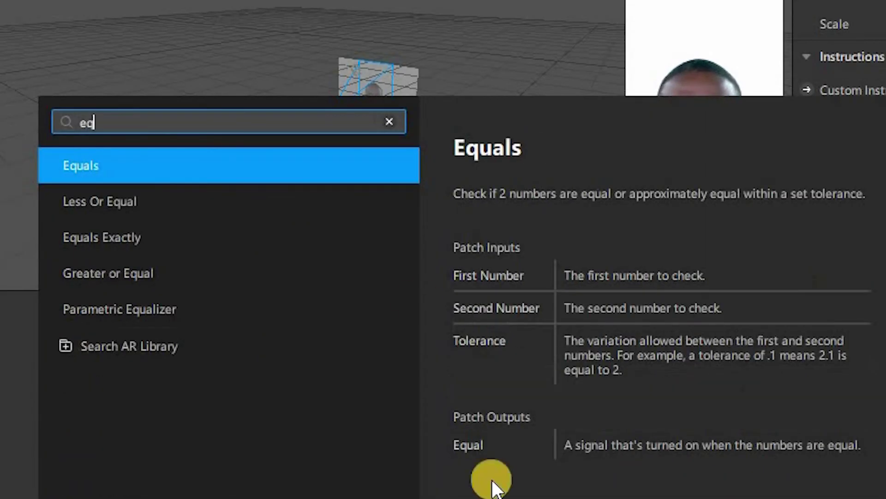
pyautogui.click(91, 156)
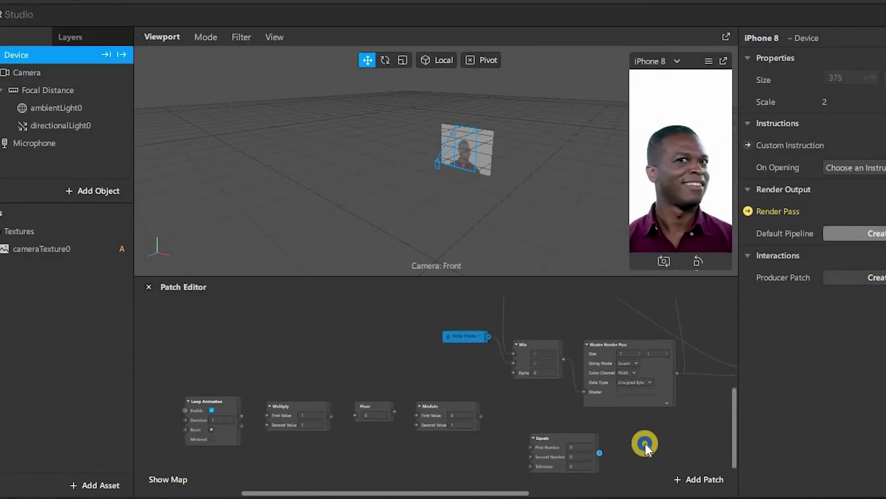
# - Add an If Then Else patch with its Condition input fed by the Equals patch's output
pyautogui.rightClick(644, 442)
pyautogui.write('e')
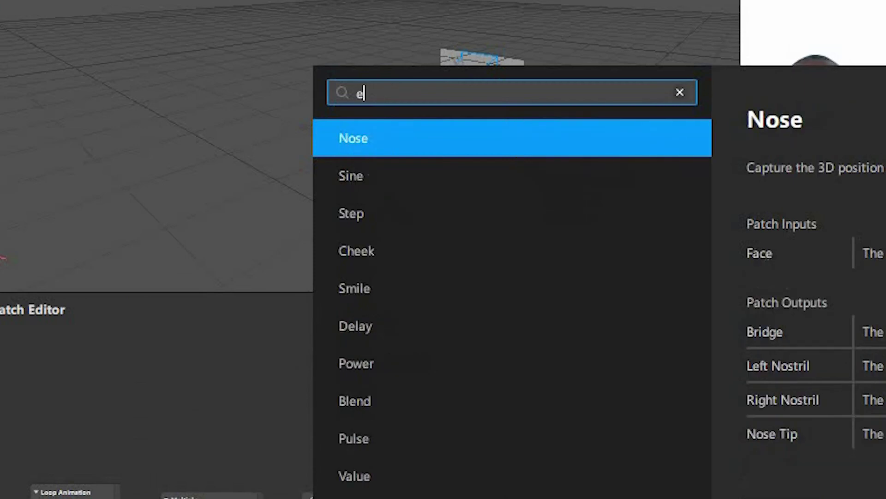
pyautogui.press('BackSpace')
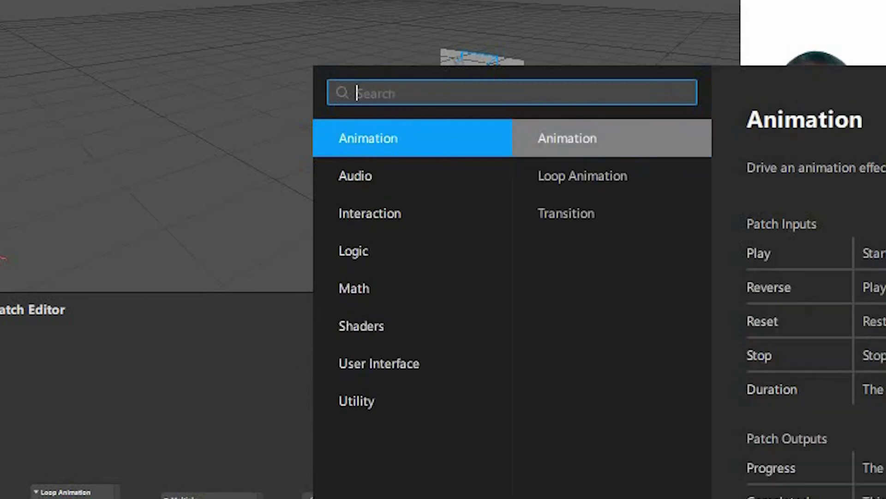
pyautogui.write('if')
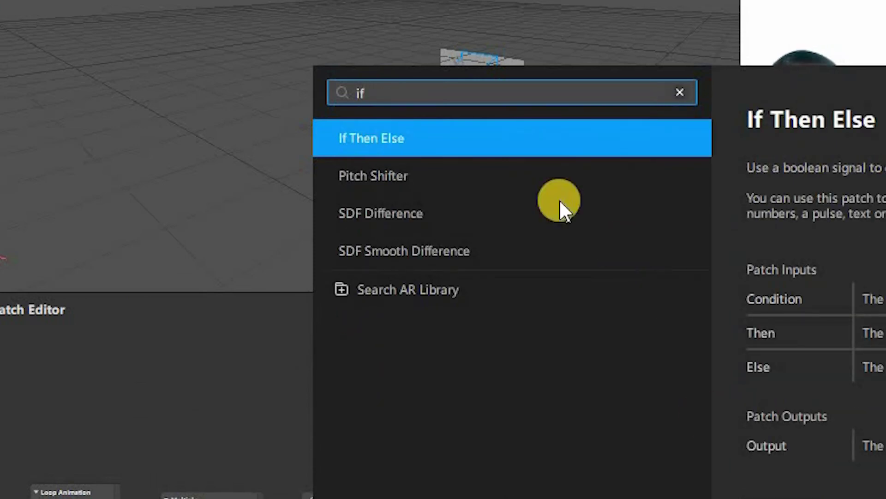
pyautogui.click(372, 143)
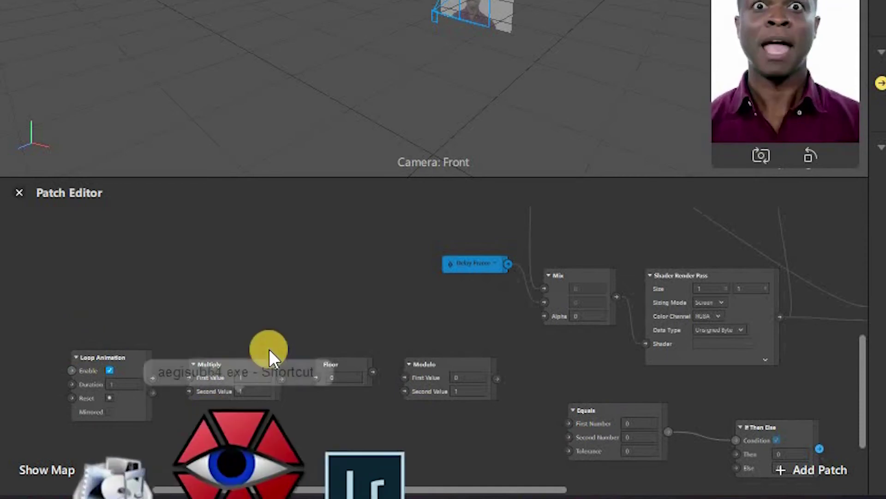
pyautogui.moveTo(259, 489); pyautogui.dragTo(231, 488)
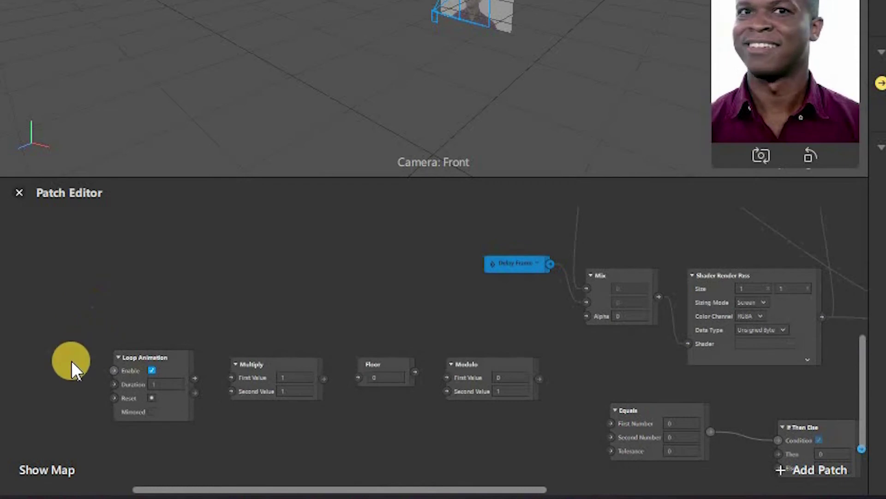
# - Shift all the logic patches to the left, then line up the Equals and If Then Else patches in the row after Modulo
pyautogui.moveTo(176, 416); pyautogui.dragTo(814, 449)
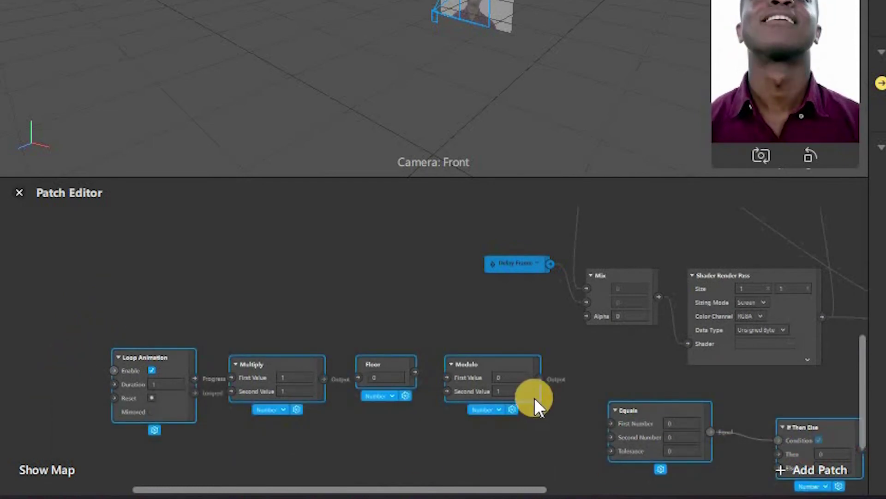
pyautogui.moveTo(521, 369); pyautogui.dragTo(372, 386)
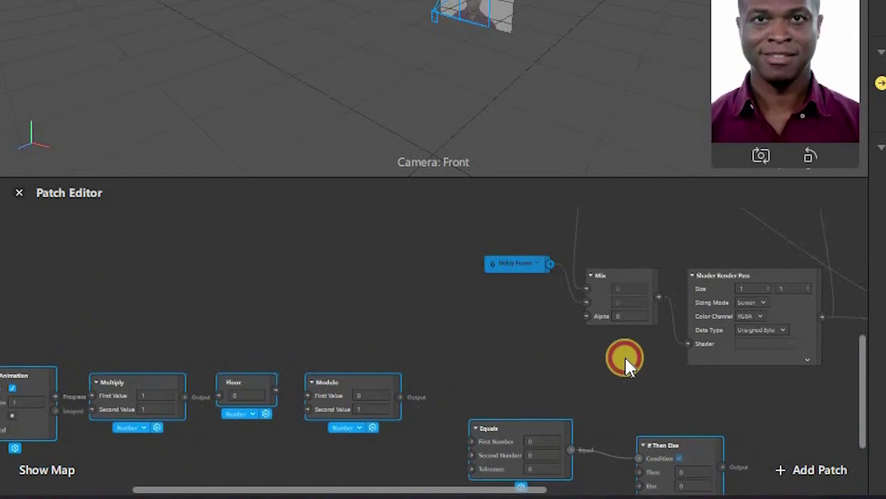
pyautogui.click(666, 404)
pyautogui.moveTo(638, 408); pyautogui.dragTo(607, 366)
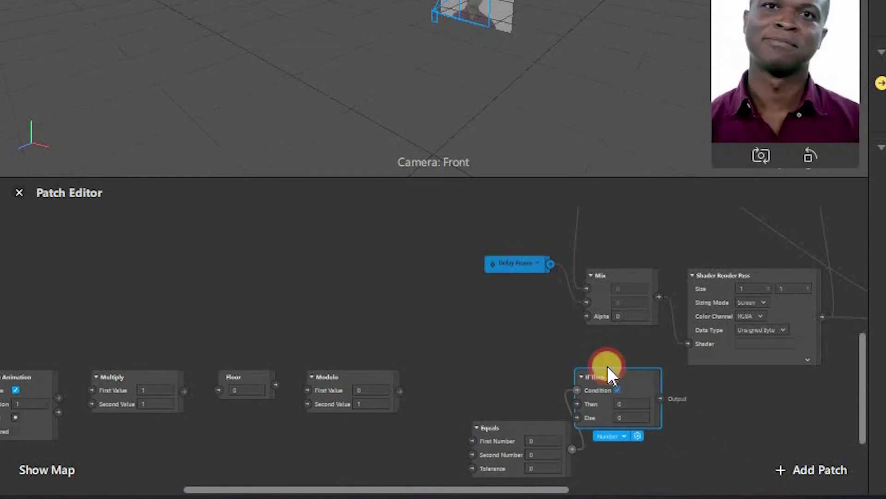
pyautogui.moveTo(529, 428); pyautogui.dragTo(474, 380)
pyautogui.scroll(-1, 392, 437)
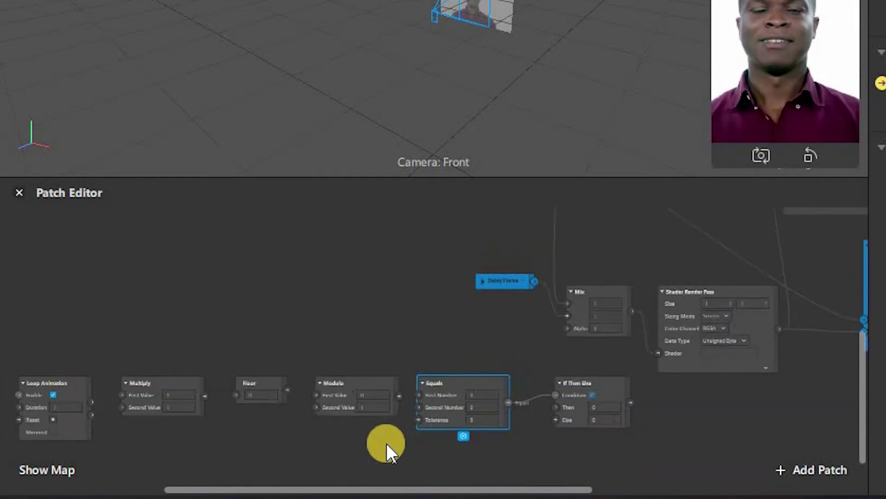
# - Move the whole logic row farther from the Mix patch and space Equals evenly between Modulo and If Then Else
pyautogui.moveTo(371, 489); pyautogui.dragTo(324, 490)
pyautogui.moveTo(91, 389); pyautogui.dragTo(725, 420)
pyautogui.moveTo(685, 384); pyautogui.dragTo(601, 373)
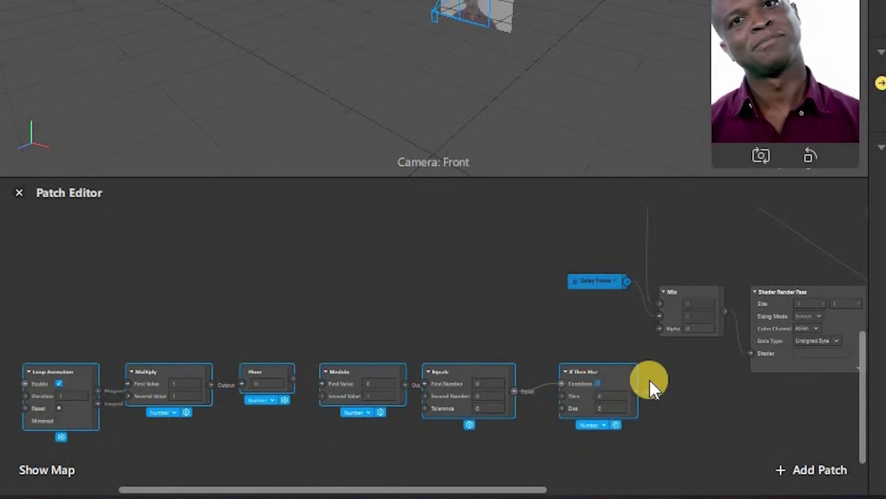
pyautogui.click(707, 405)
pyautogui.moveTo(459, 366); pyautogui.dragTo(476, 370)
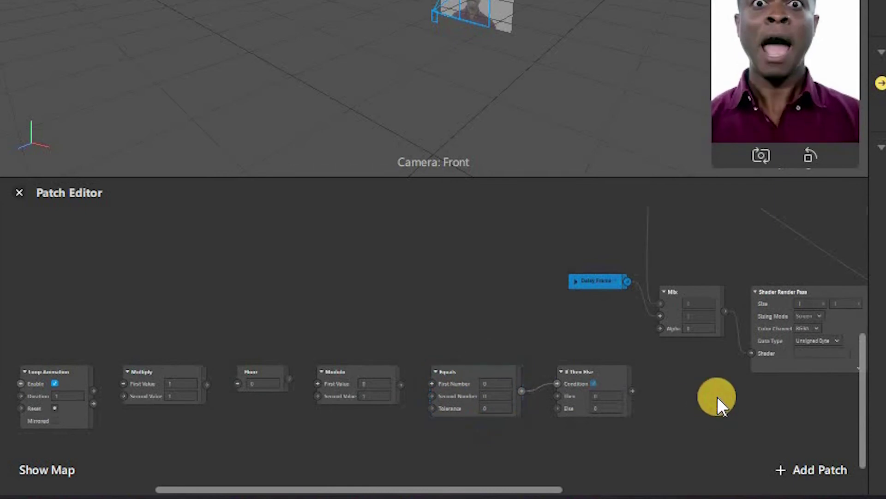
# - Chain Loop Animation's Progress into Multiply's First Value, then through Floor and Modulo's First Value into Equals' First Number
pyautogui.moveTo(94, 390); pyautogui.dragTo(120, 376)
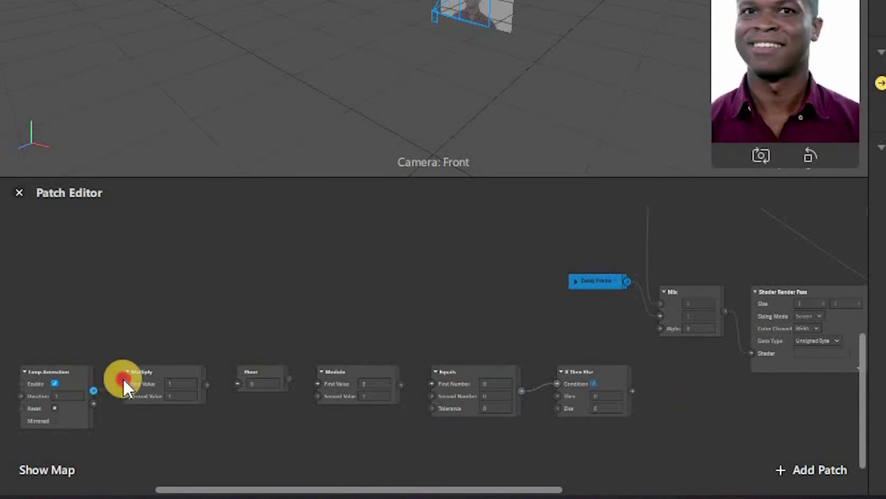
pyautogui.moveTo(126, 381); pyautogui.dragTo(126, 380)
pyautogui.moveTo(207, 384); pyautogui.dragTo(237, 383)
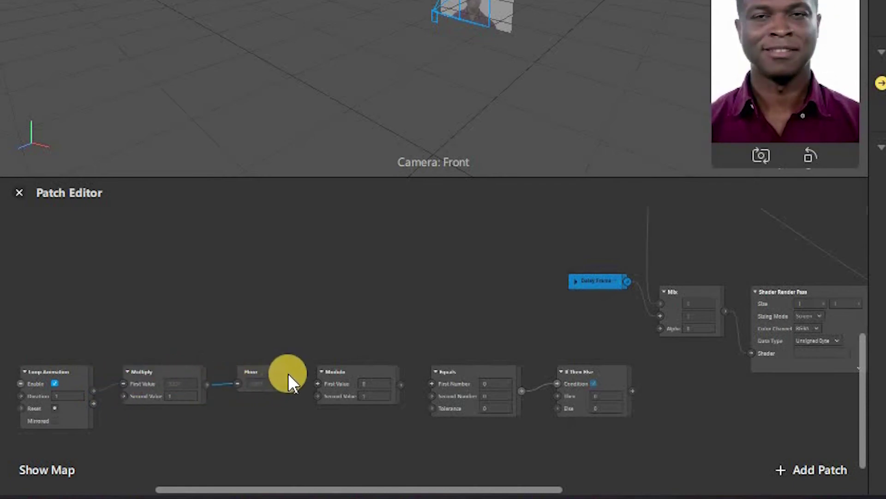
pyautogui.moveTo(317, 389)
pyautogui.mouseDown()
pyautogui.moveTo(287, 370)
pyautogui.moveTo(290, 380)
pyautogui.moveTo(282, 377)
pyautogui.moveTo(319, 384)
pyautogui.mouseUp()
pyautogui.moveTo(401, 384); pyautogui.dragTo(433, 381)
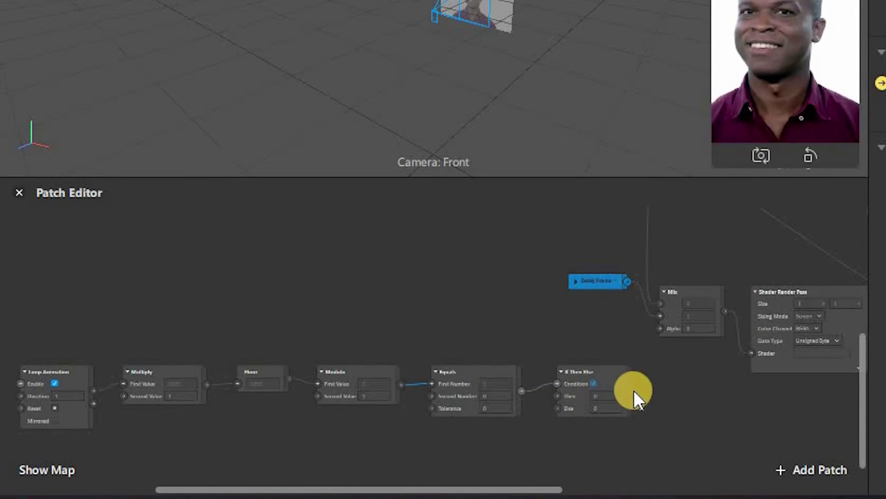
# - Feed the If Then Else output into the Mix patch's Alpha and set its Else value to 1
pyautogui.moveTo(633, 390); pyautogui.dragTo(660, 328)
pyautogui.click(600, 408)
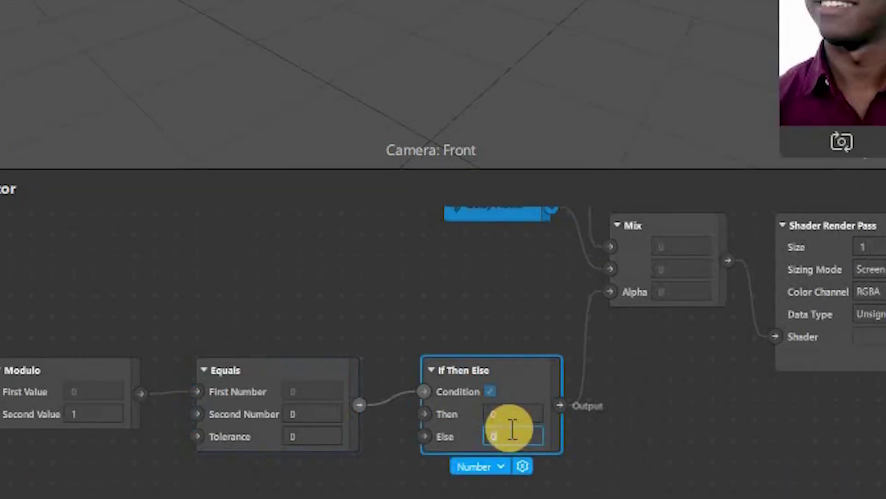
pyautogui.write('1')
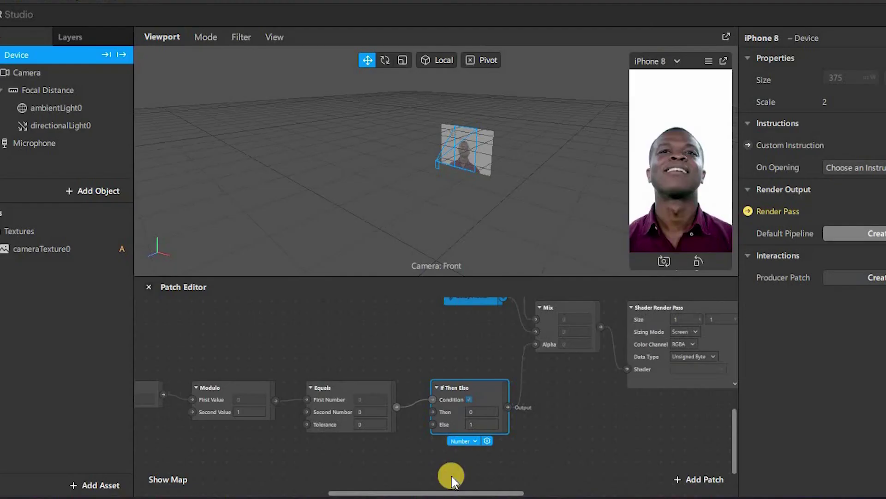
# - Set the Multiply patch's Second Value to 30
pyautogui.moveTo(436, 493); pyautogui.dragTo(355, 492)
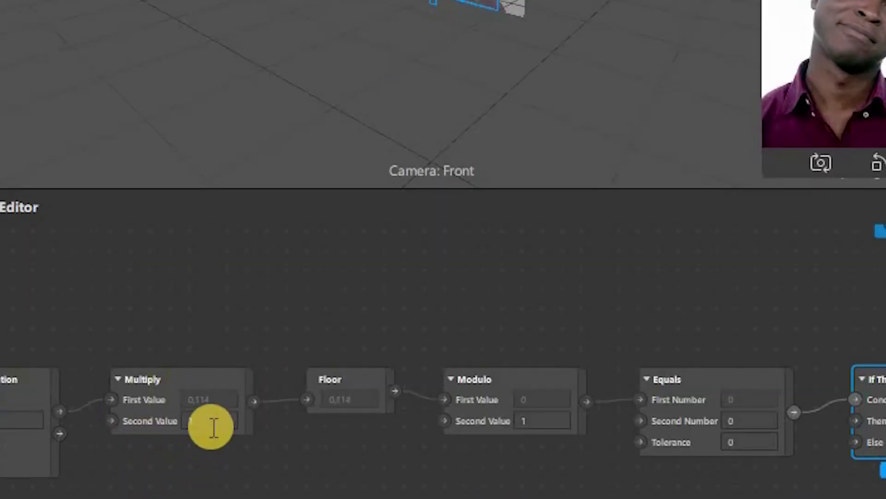
pyautogui.click(308, 413)
pyautogui.write('30')
# - Set the Modulo patch's Second Value to 2
pyautogui.click(542, 420)
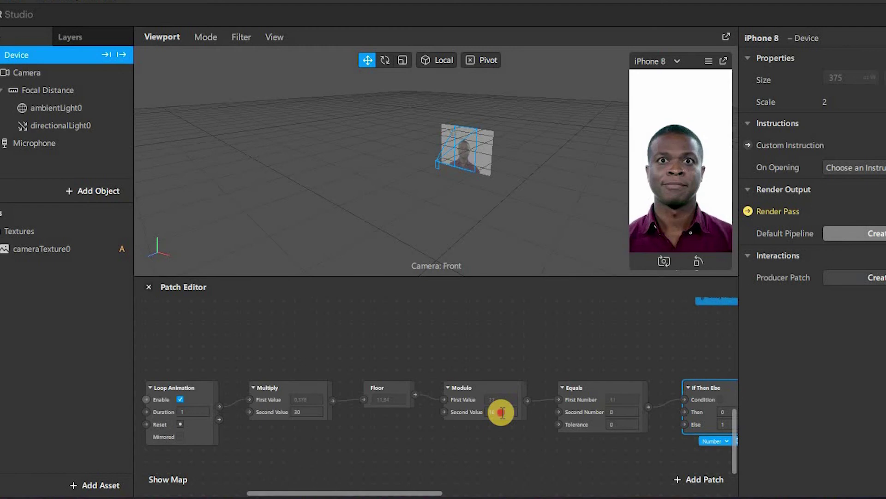
pyautogui.click(501, 413)
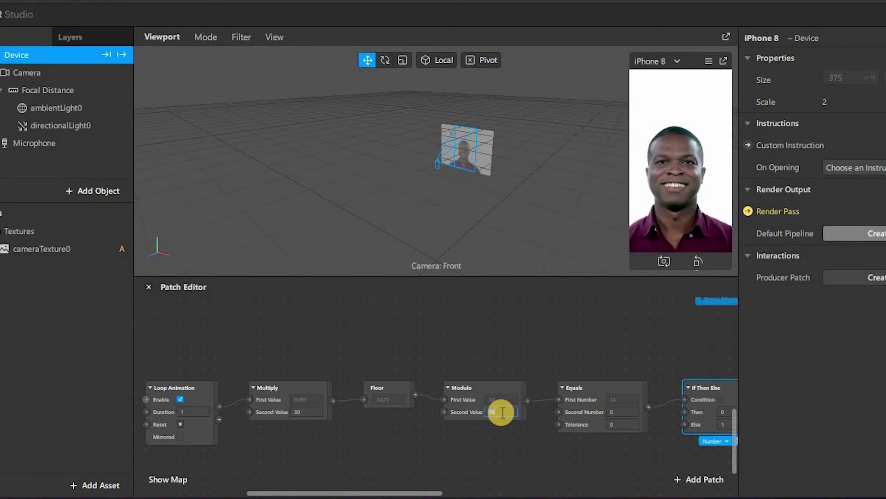
pyautogui.write('2')
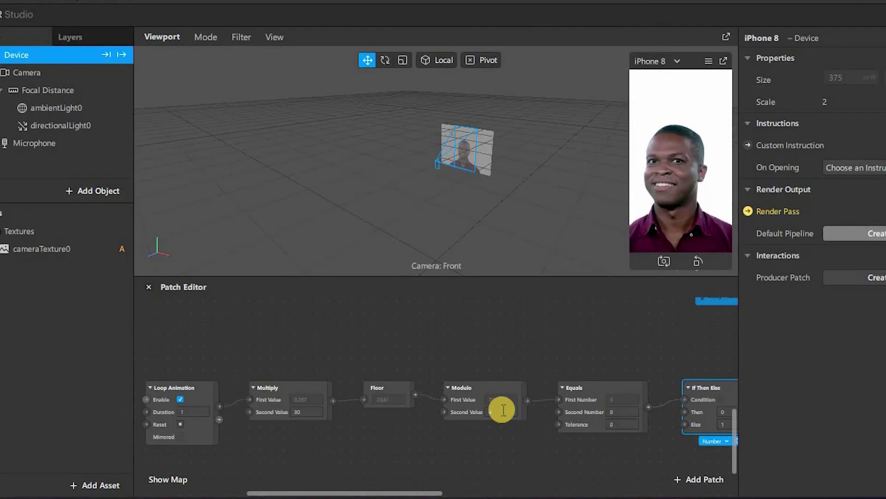
# - Move the yellow Device Screen Output patch farther away from the Scene Render Pass patch
pyautogui.scroll(-3, 502, 409)
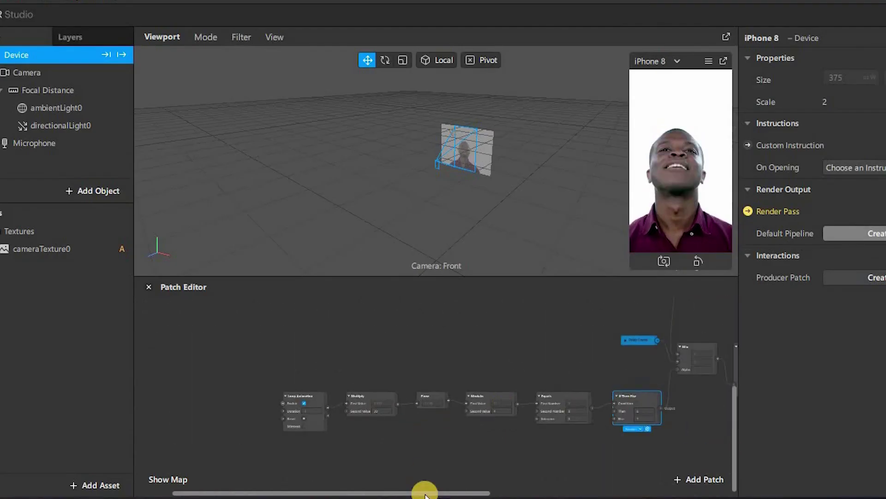
pyautogui.moveTo(425, 493); pyautogui.dragTo(675, 459)
pyautogui.scroll(5, 613, 403)
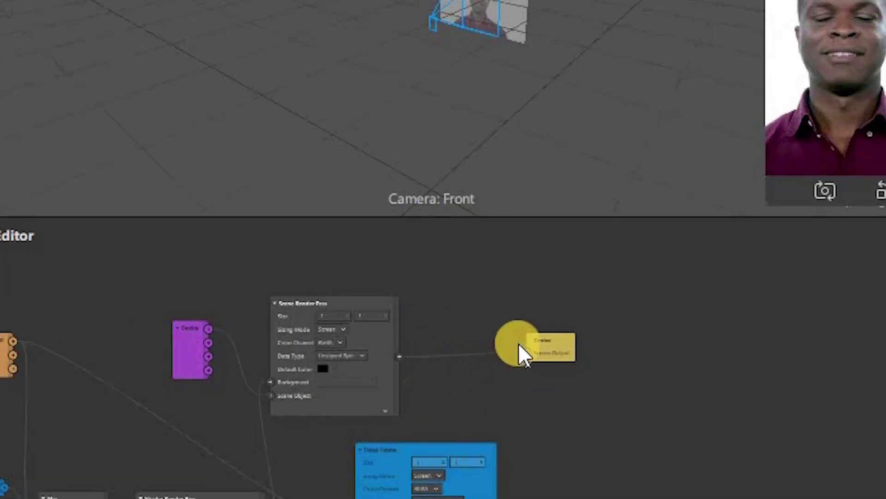
pyautogui.moveTo(550, 357); pyautogui.dragTo(683, 353)
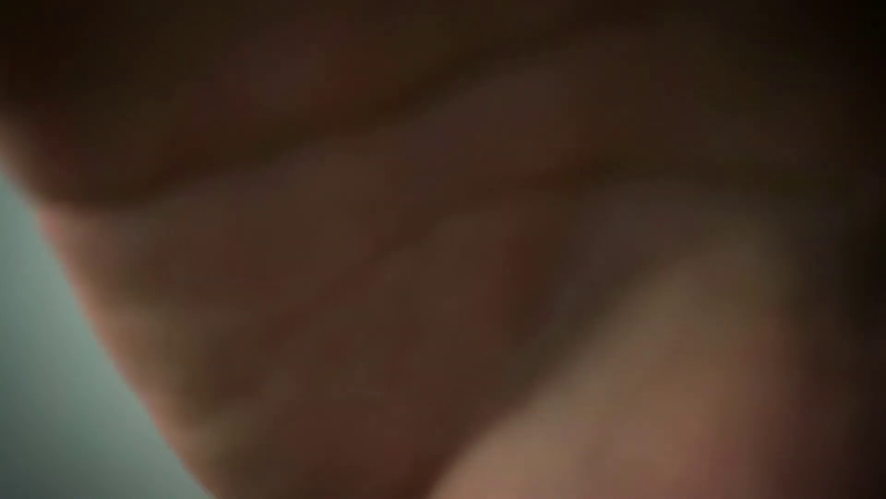